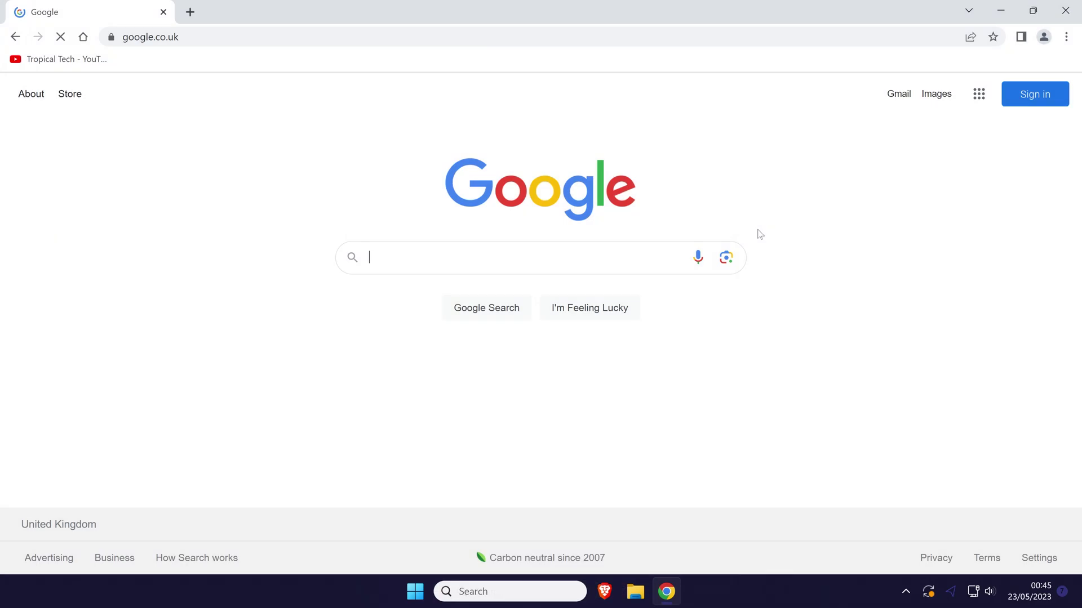
- Go to the On start-up section of Chrome's Settings
click(1067, 37)
mouse_move(930, 239)
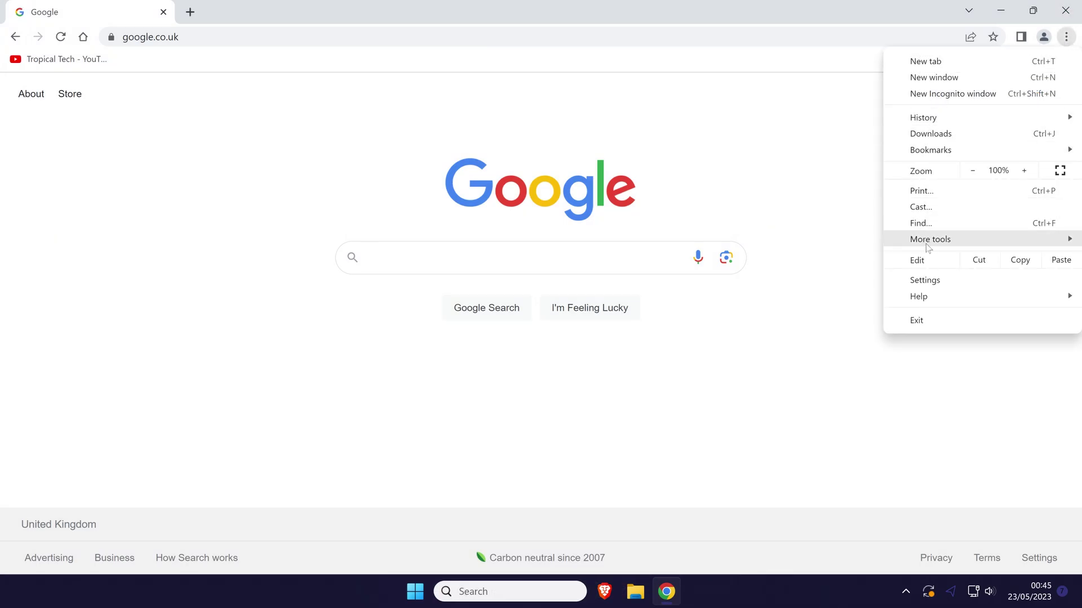
click(924, 280)
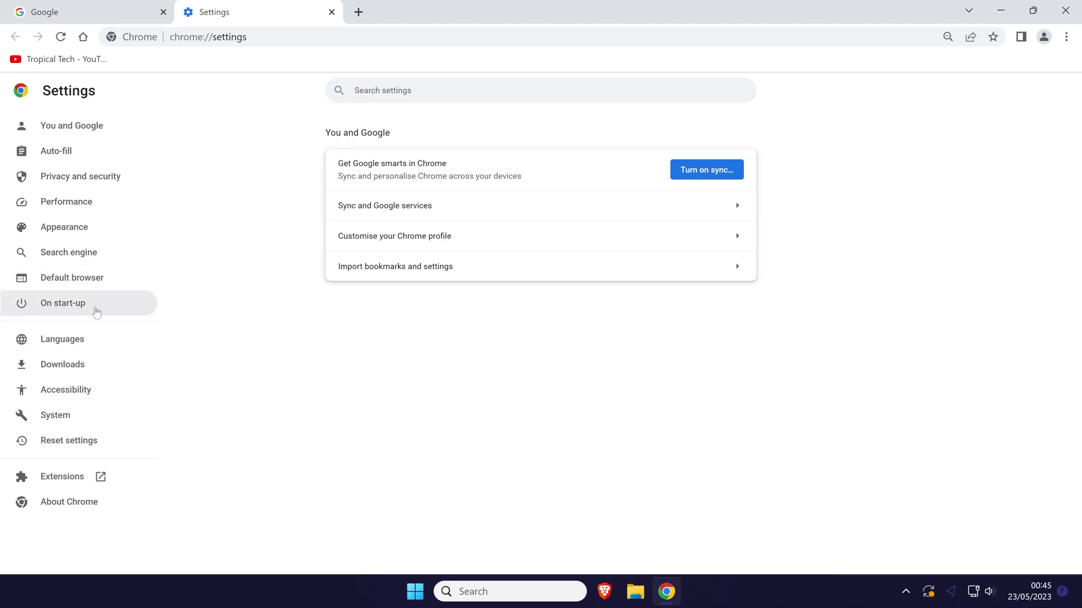
click(106, 306)
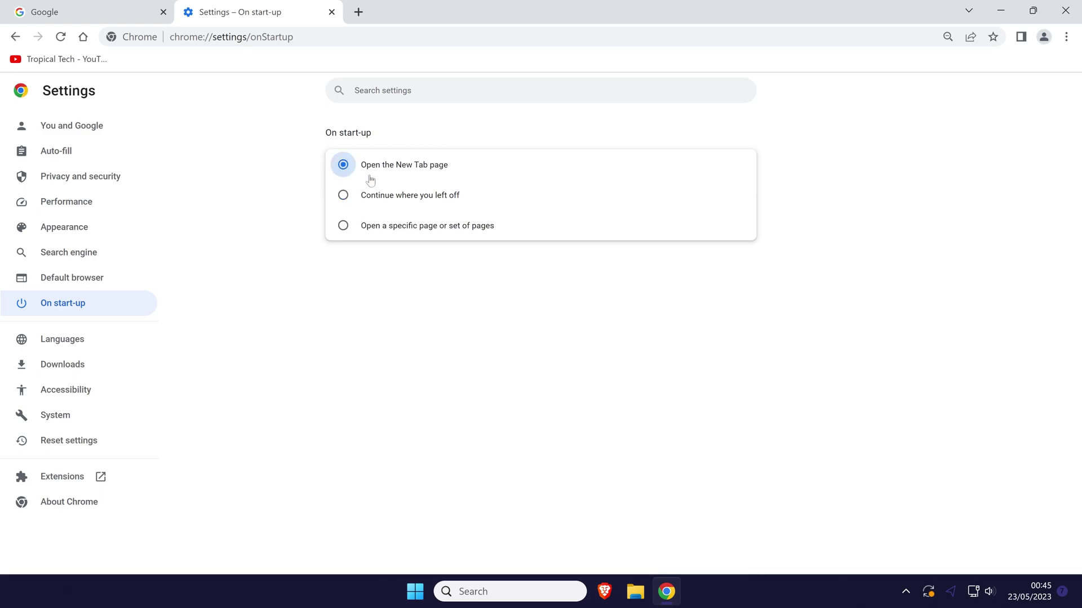
click(365, 227)
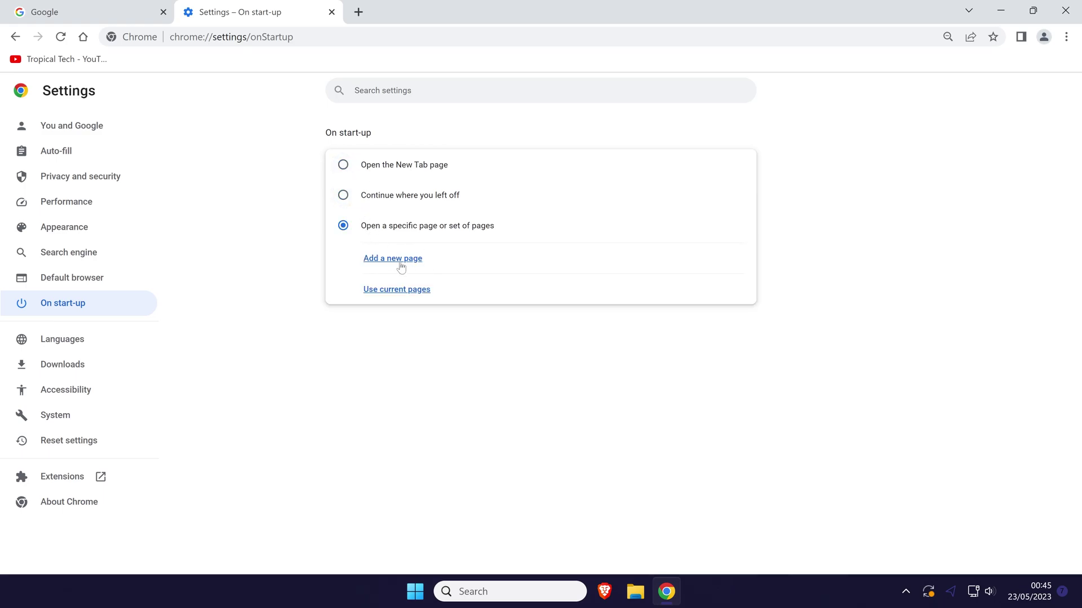
click(401, 262)
text(www.youtube.com)
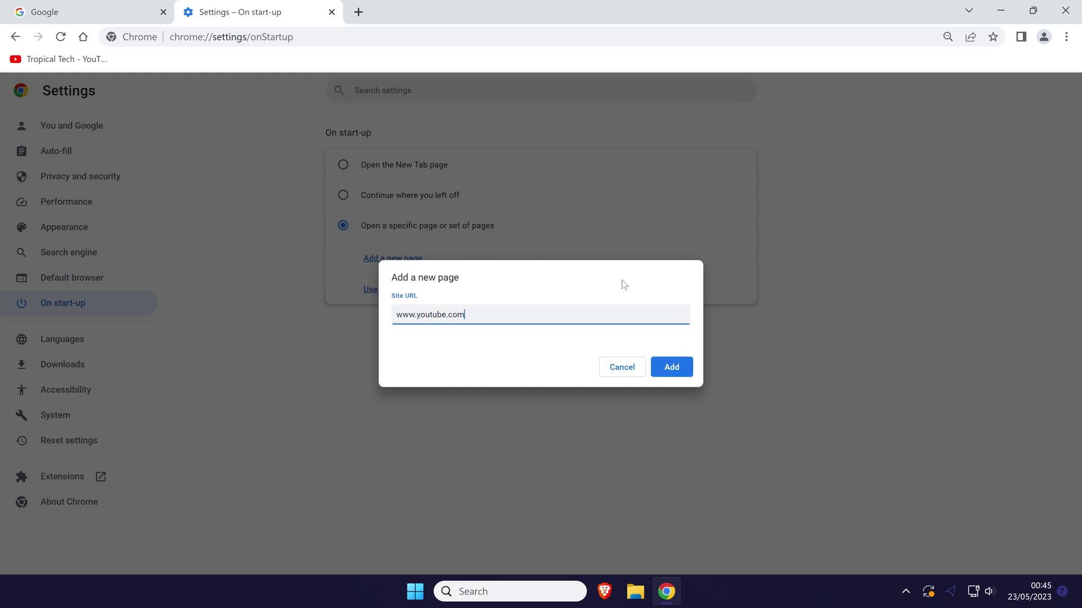
click(672, 366)
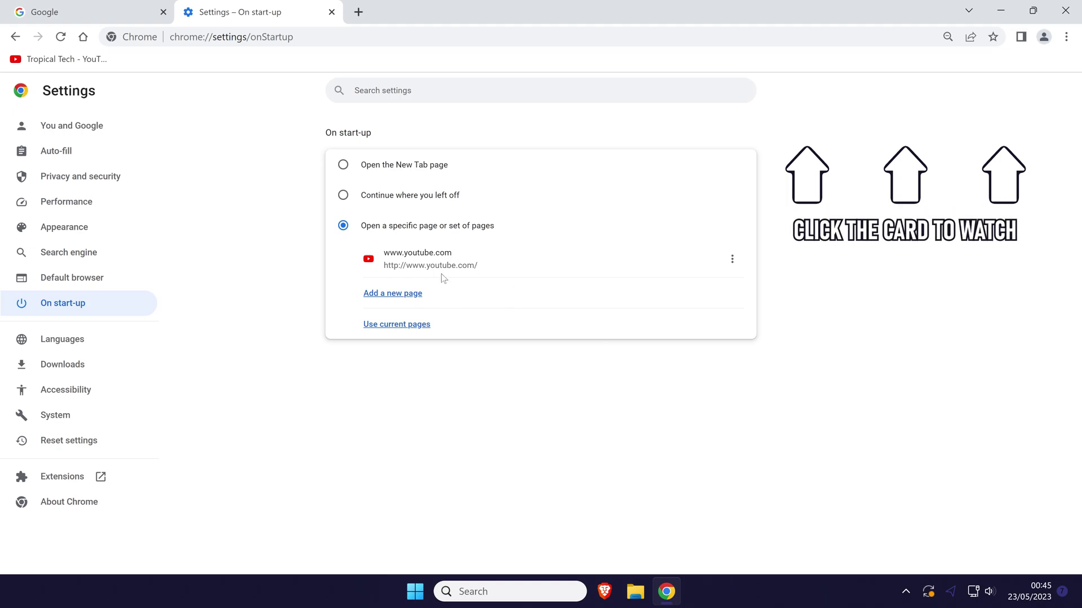